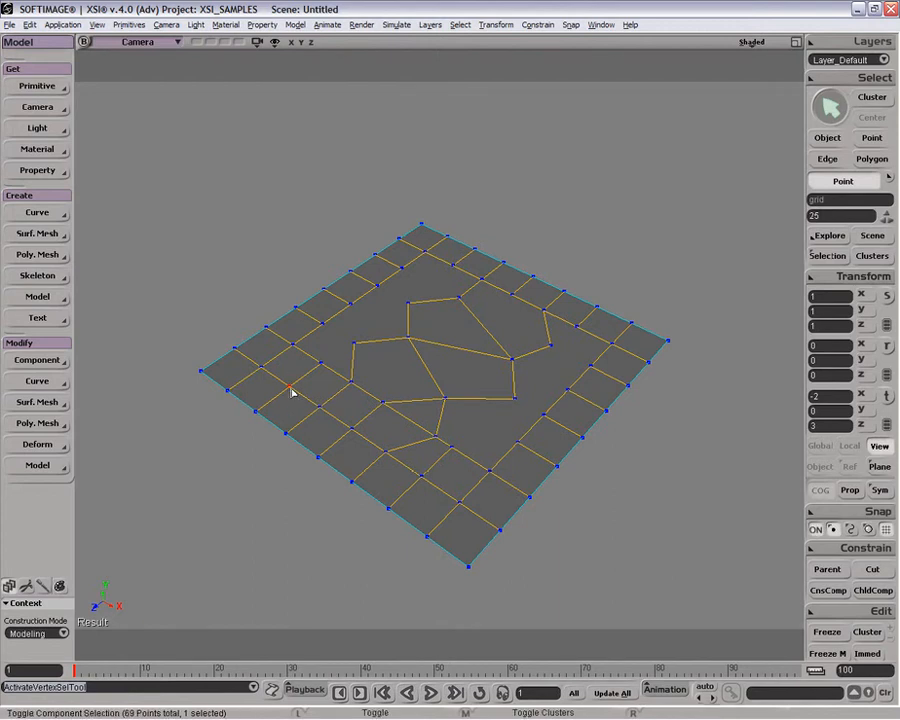
Try deleting interior point 25 near the grid's left corner, select the leftover points next to it, and undo the deletion.
{"action": "key", "text": "Delete"}
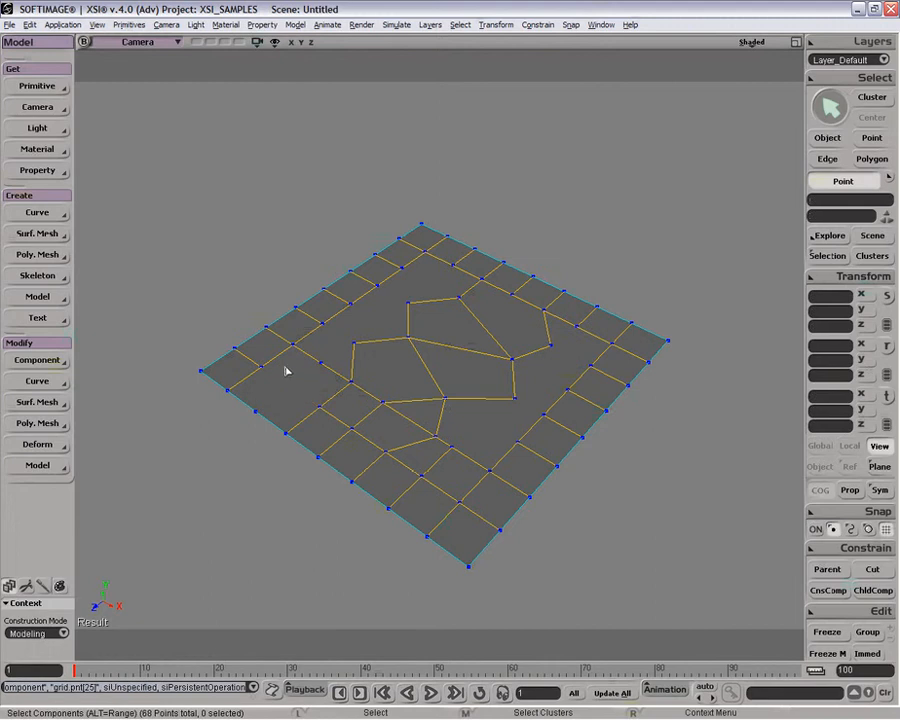
{"action": "left_click", "coordinate": [257, 414]}
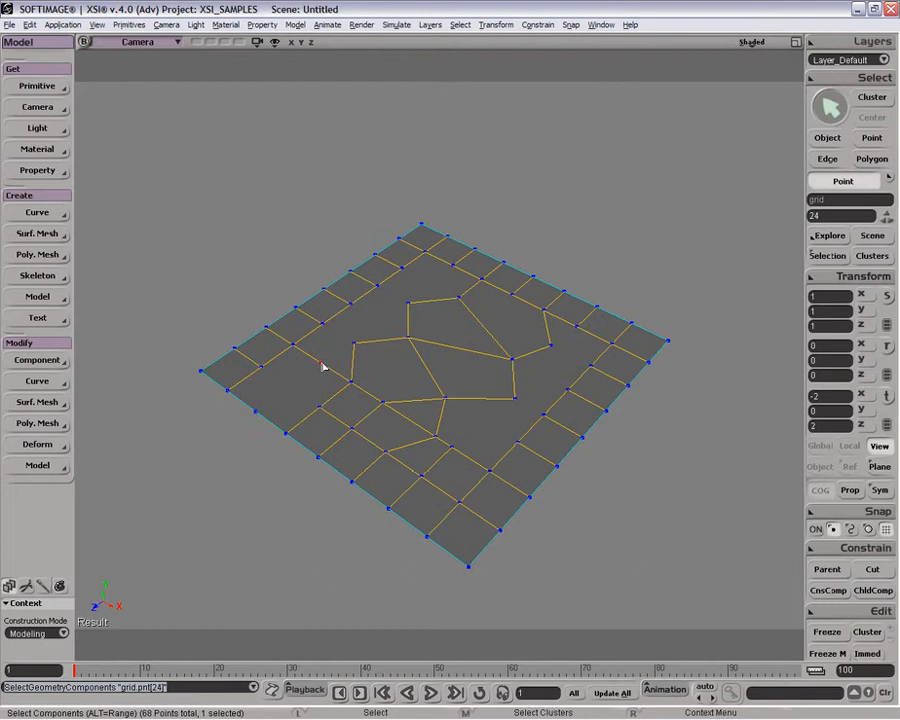
{"action": "left_click", "coordinate": [256, 413]}
{"action": "key", "text": "ctrl+z"}
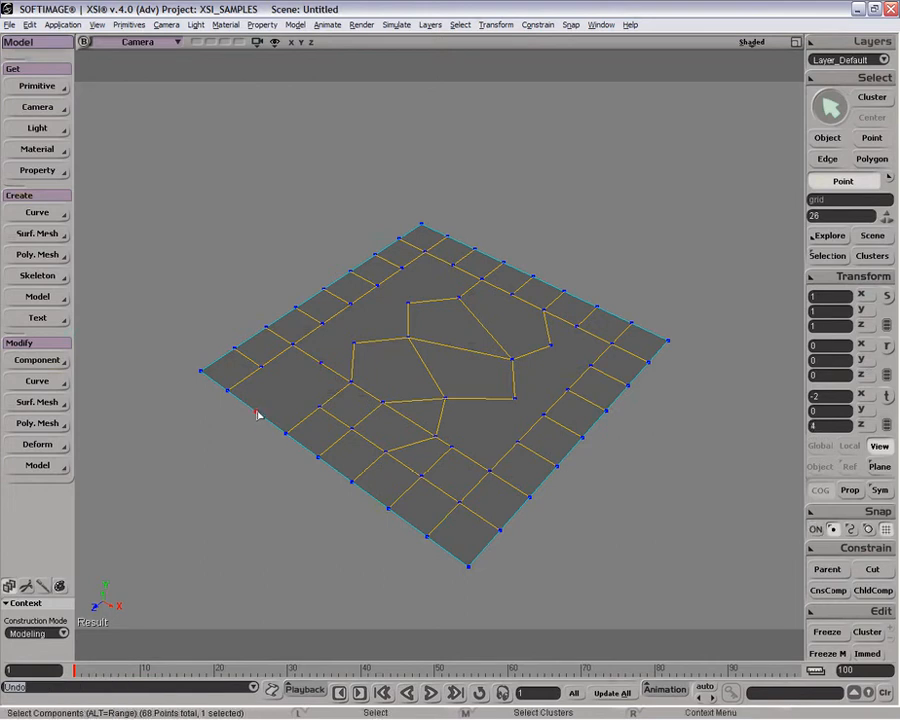
{"action": "key", "text": "ctrl+z"}
{"action": "key", "text": "ctrl+z"}
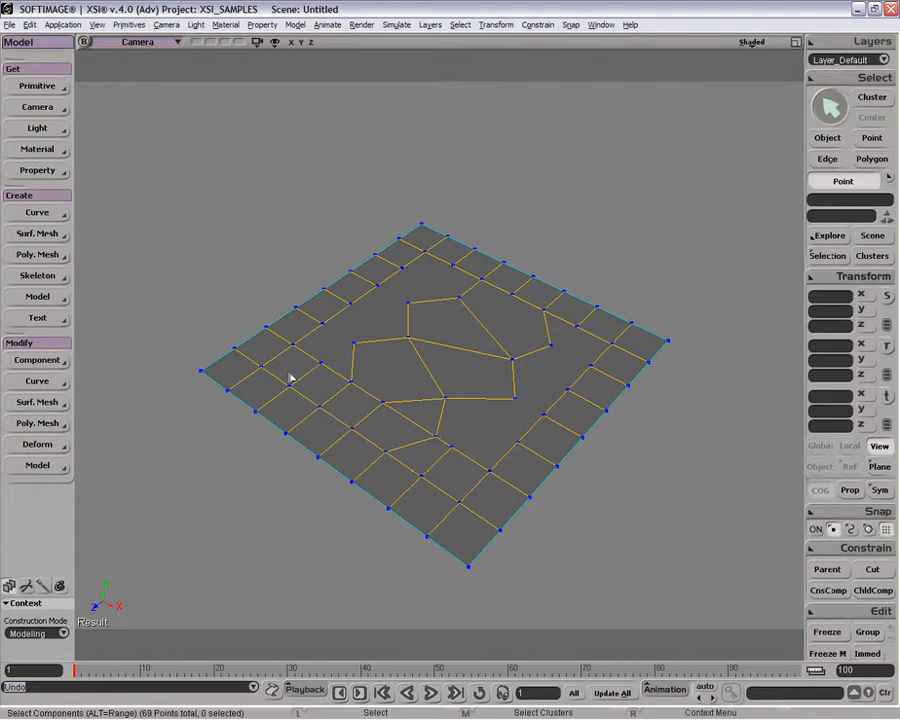
Try dissolving interior point 25 with the clean option so its leftover neighbouring points are removed too, and undo it.
{"action": "key", "text": "t"}
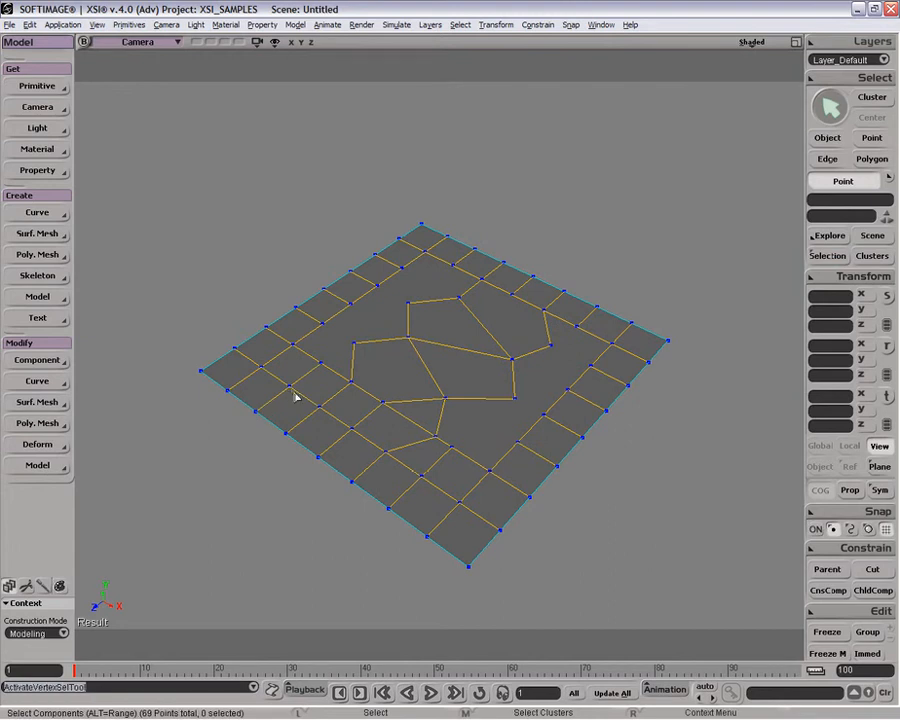
{"action": "left_click", "coordinate": [290, 390]}
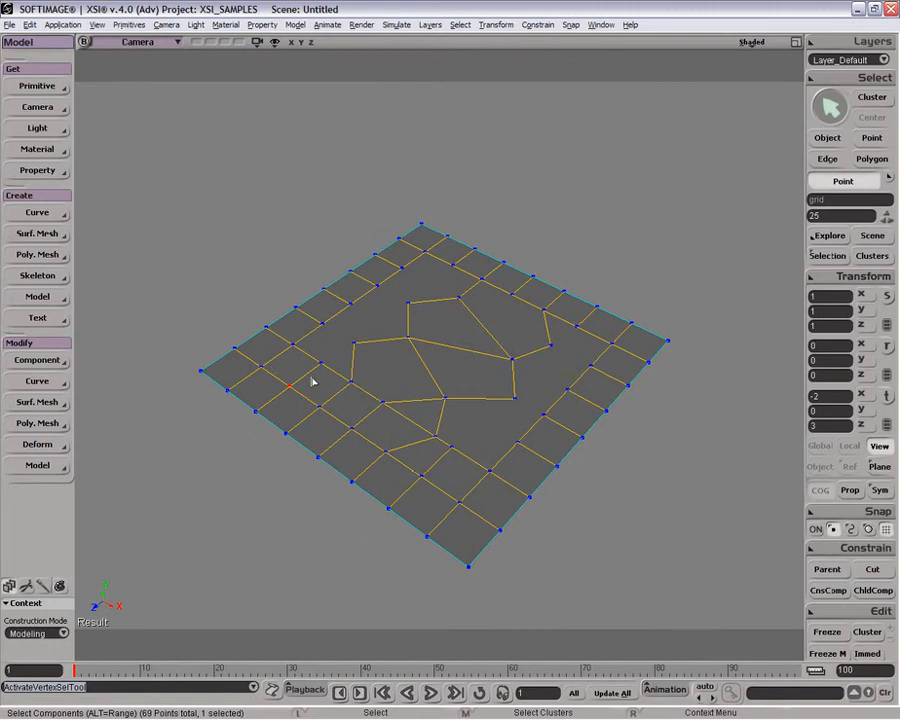
{"action": "key", "text": "Delete"}
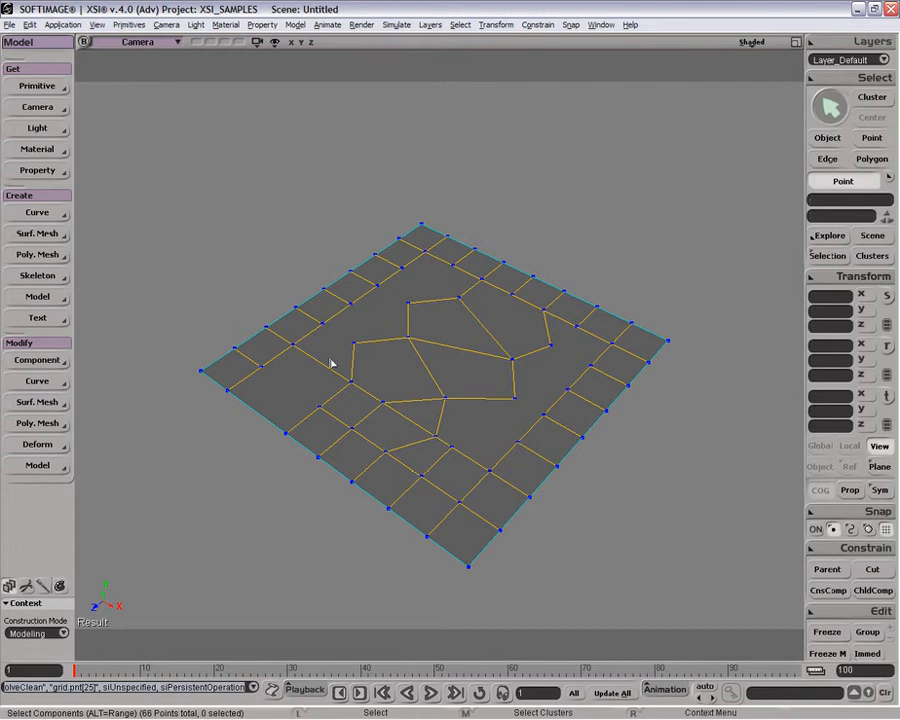
{"action": "key", "text": "ctrl+z"}
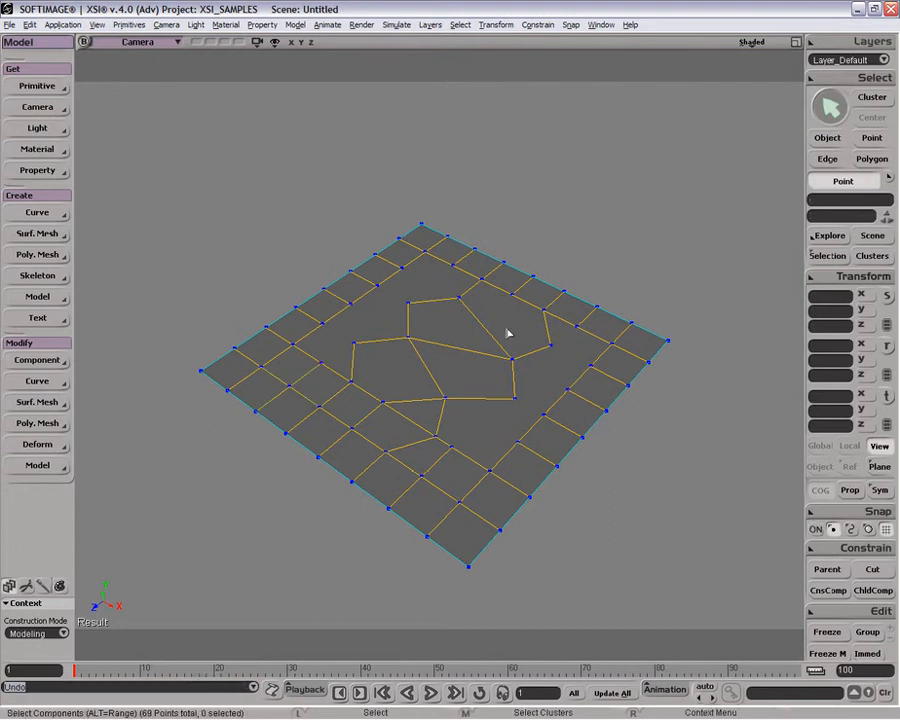
Try dissolving the four edges inside the zigzag outline without point cleanup, and undo the dissolve.
{"action": "key", "text": "e"}
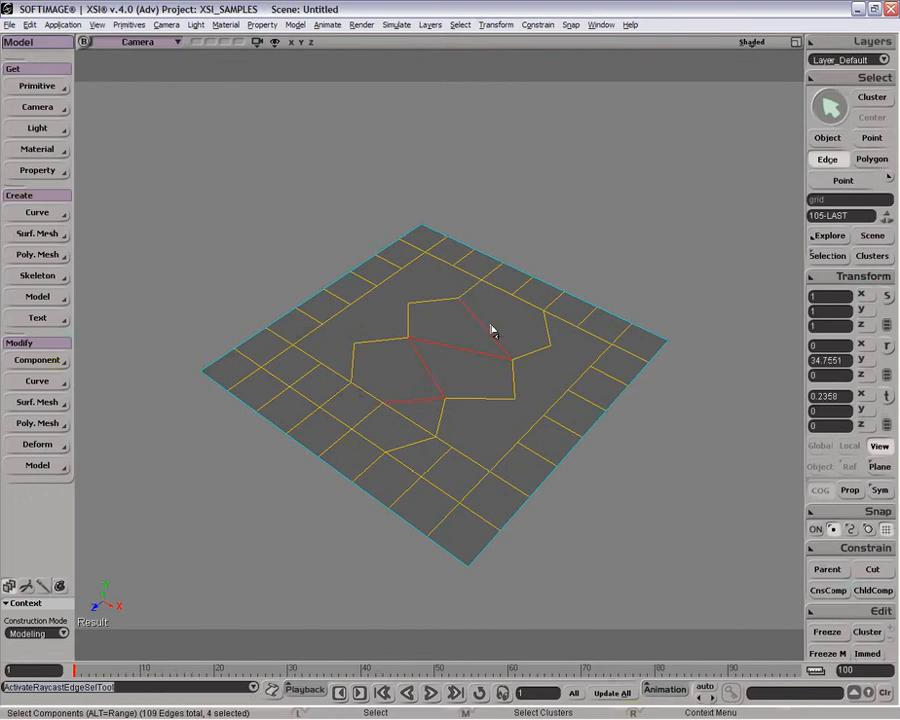
{"action": "key", "text": "ctrl"}
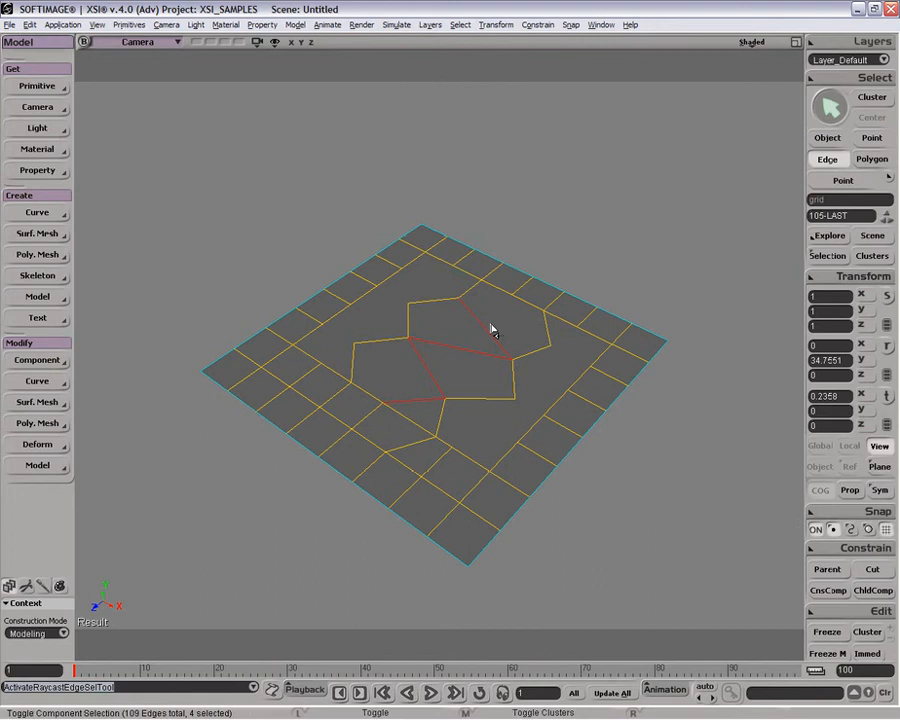
{"action": "key", "text": "Delete"}
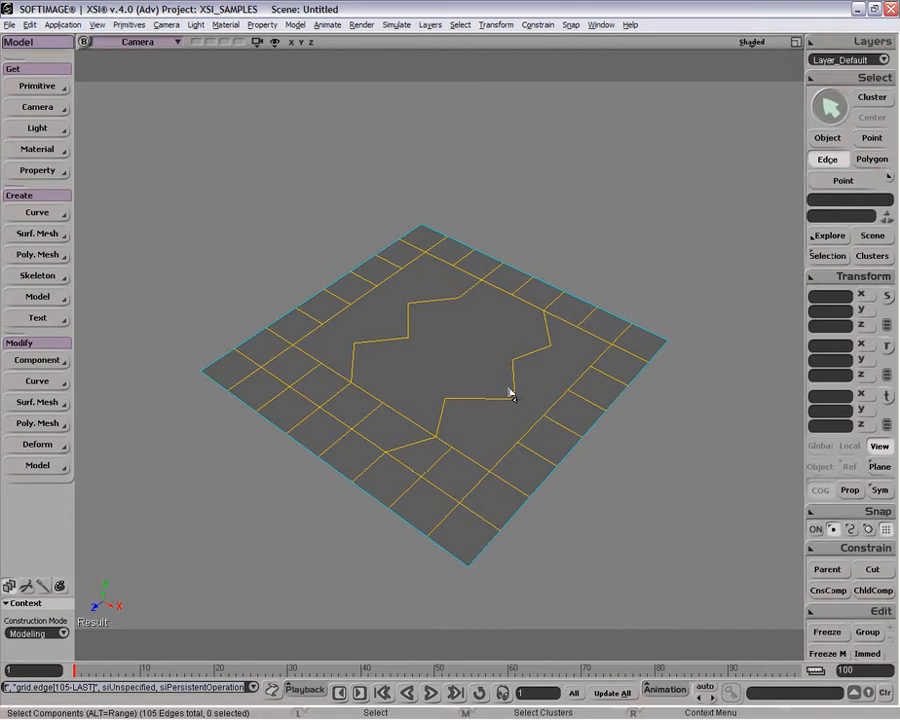
{"action": "key", "text": "ctrl+z"}
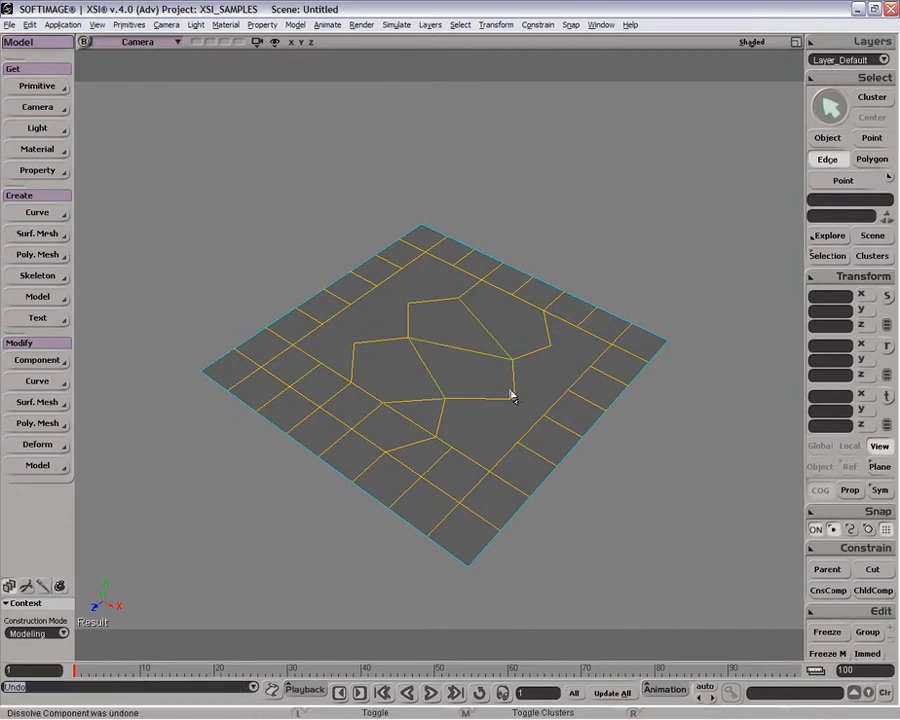
Dissolve the four inner edges with the clean option and pick the remaining points around the resulting outline to inspect them.
{"action": "key", "text": "i"}
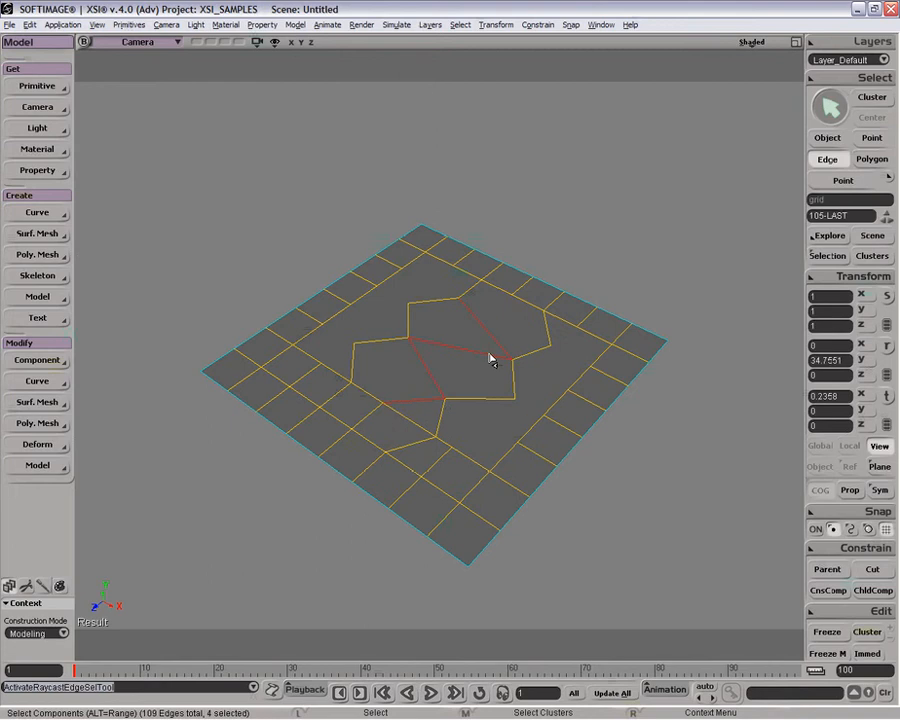
{"action": "key", "text": "Delete"}
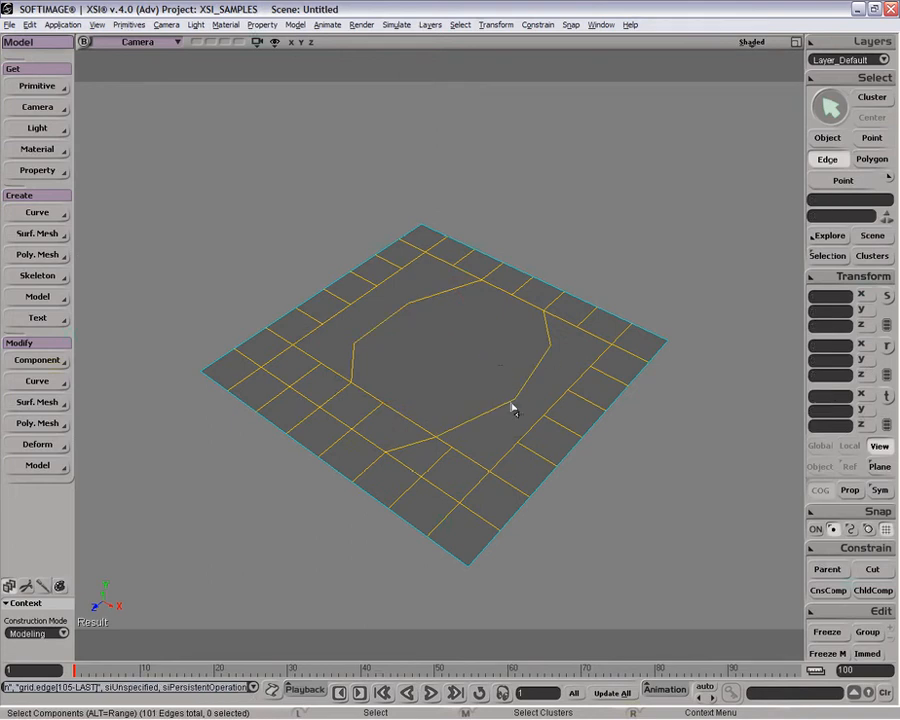
{"action": "key", "text": "t"}
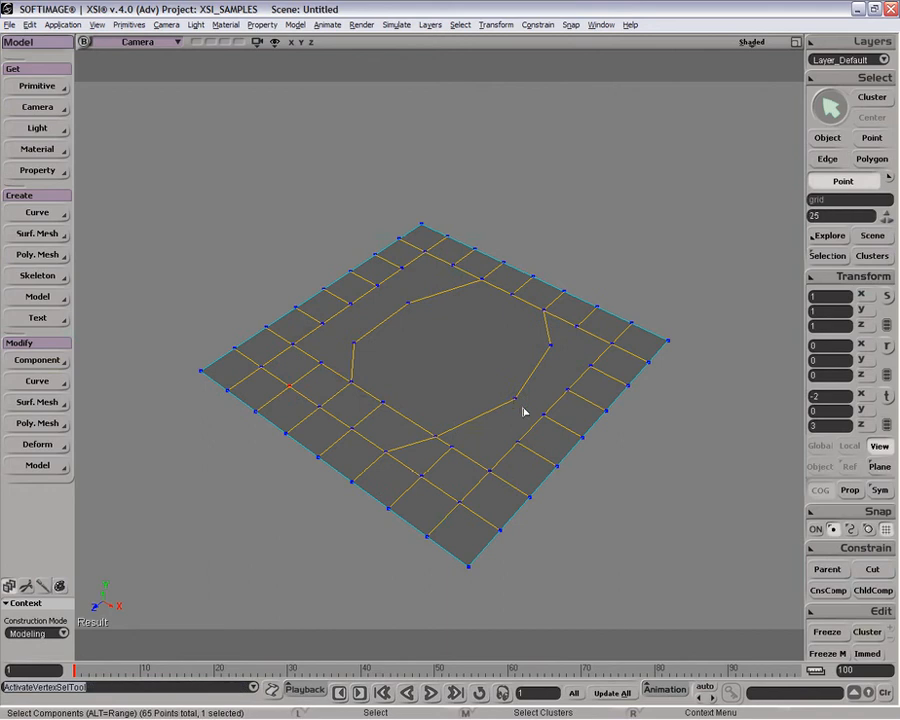
{"action": "left_click_drag", "start_coordinate": [504, 392], "coordinate": [524, 410]}
{"action": "left_click_drag", "start_coordinate": [539, 325], "coordinate": [556, 354]}
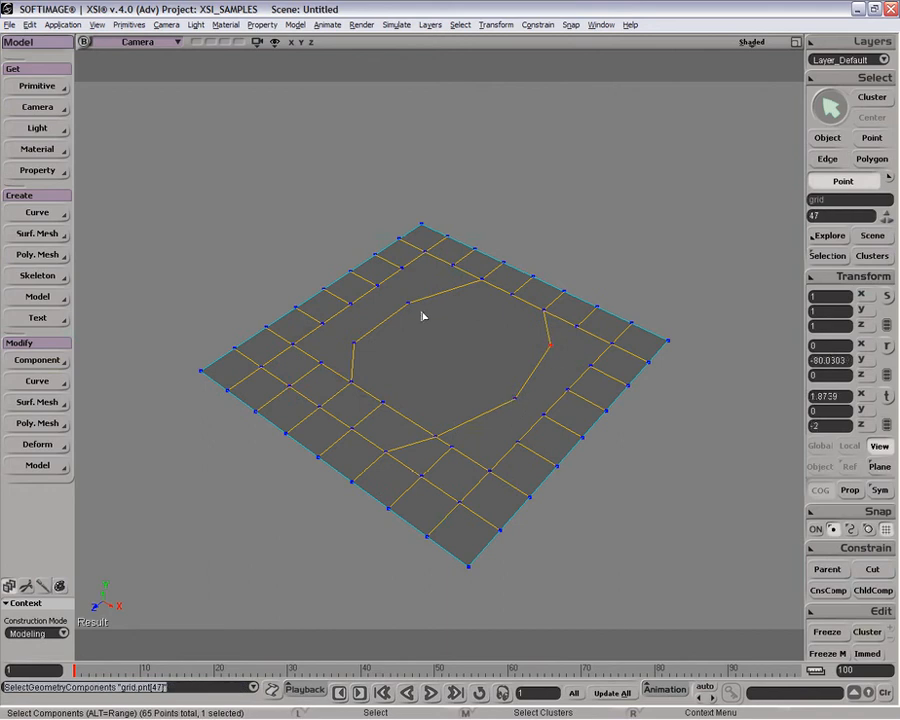
{"action": "left_click_drag", "start_coordinate": [392, 282], "coordinate": [424, 317]}
{"action": "left_click_drag", "start_coordinate": [340, 330], "coordinate": [364, 350]}
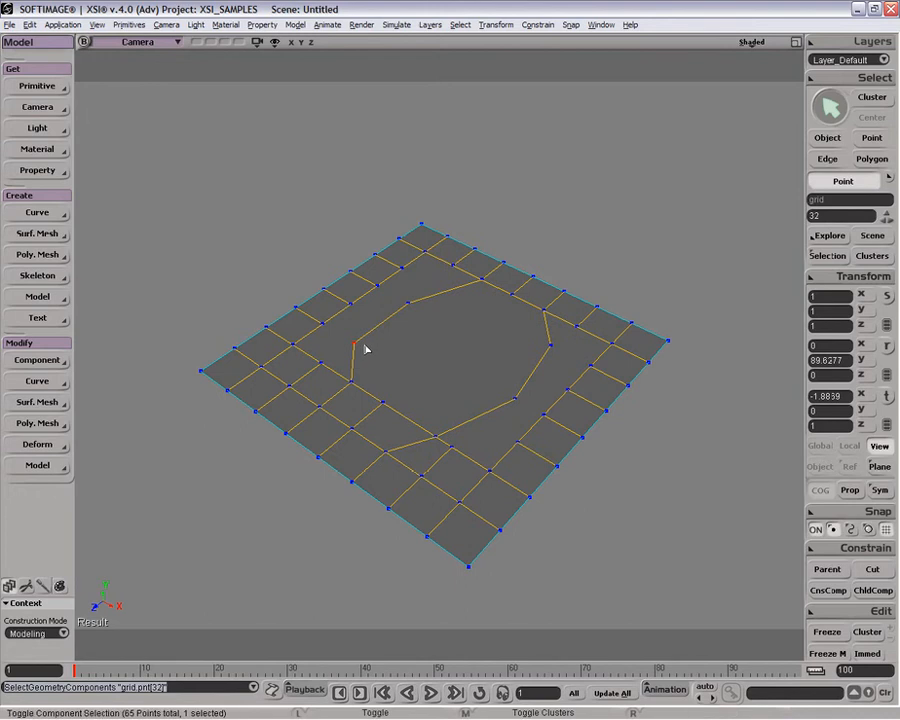
Undo the point selections and the clean dissolve of the four inner edges.
{"action": "key", "text": "ctrl+z"}
{"action": "key", "text": "ctrl+z"}
{"action": "key", "text": "ctrl+z"}
{"action": "key", "text": "ctrl+z"}
{"action": "key", "text": "ctrl+z"}
{"action": "key", "text": "ctrl+z"}
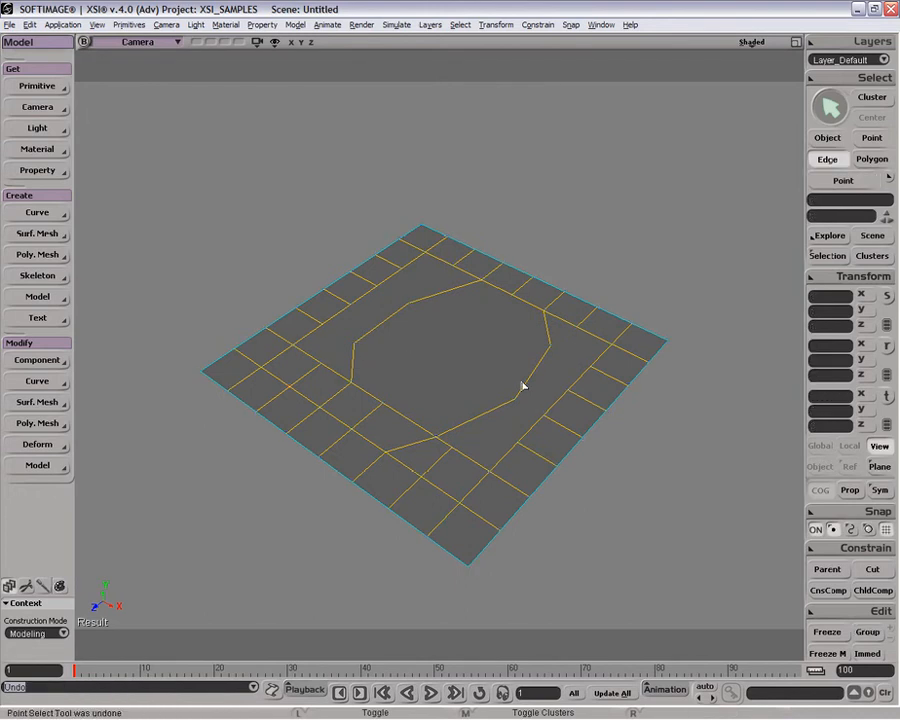
Select the two edges meeting at the zigzag outline's right corner, and the point they share, to examine them.
{"action": "left_click", "coordinate": [515, 398]}
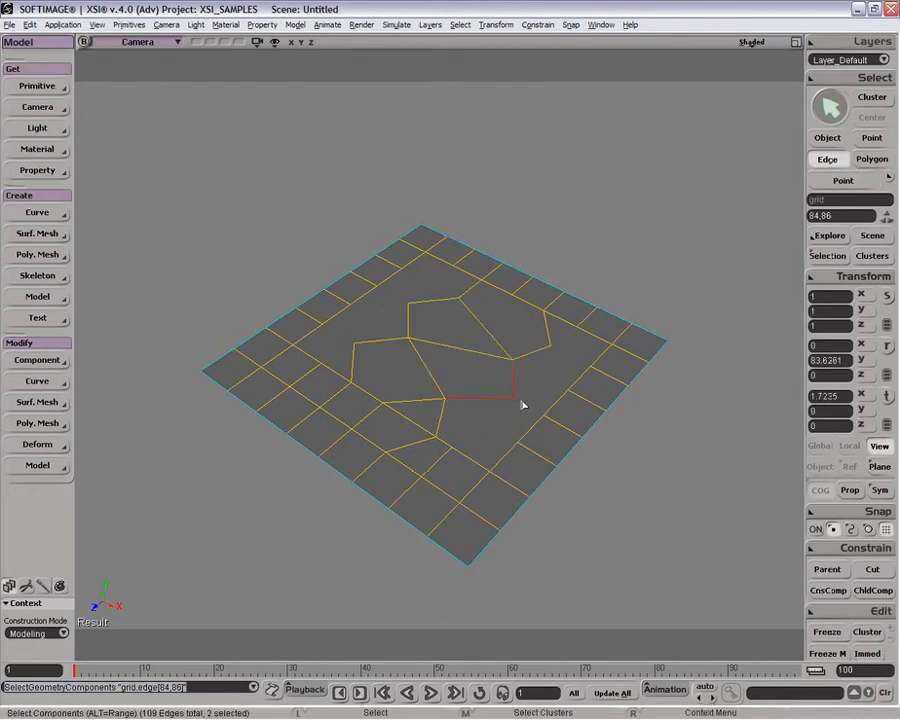
{"action": "key", "text": "t"}
{"action": "left_click", "coordinate": [513, 396]}
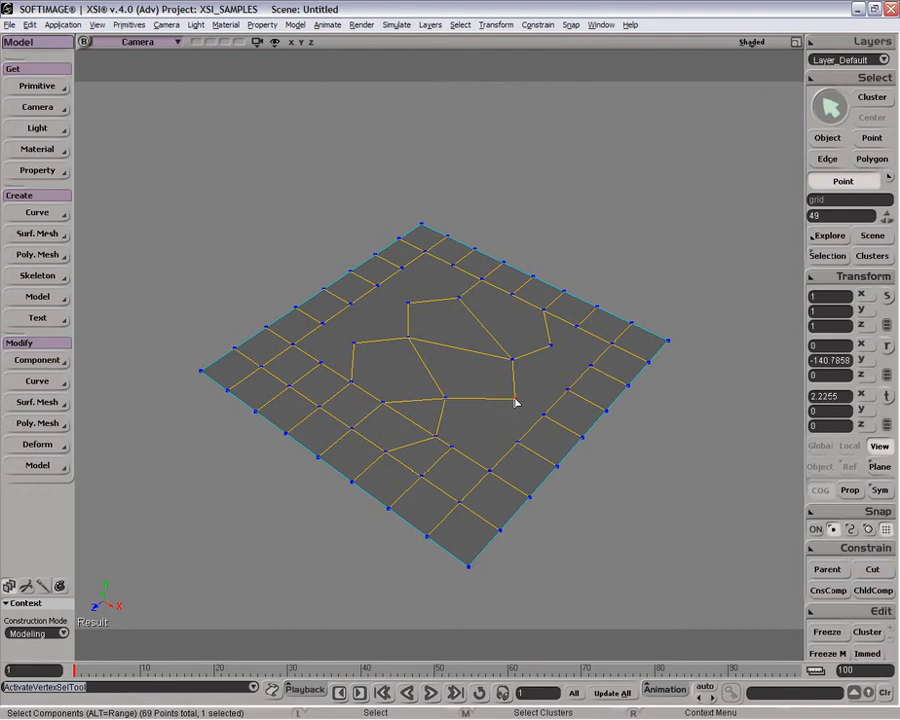
Try dissolving the five polygons in the middle of the grid into a single clean polygon, and undo it.
{"action": "key", "text": "u"}
{"action": "mouse_move", "coordinate": [506, 310]}
{"action": "left_mouse_down"}
{"action": "mouse_move", "coordinate": [418, 373]}
{"action": "mouse_move", "coordinate": [416, 402]}
{"action": "mouse_move", "coordinate": [436, 372]}
{"action": "left_mouse_up"}
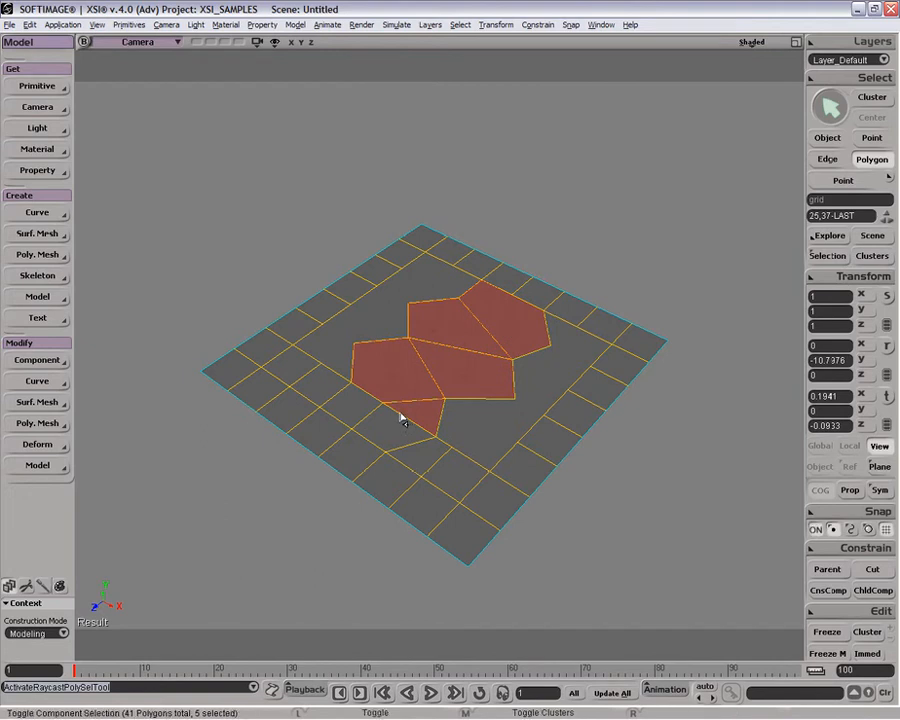
{"action": "key", "text": "ctrl+Delete"}
{"action": "key", "text": "ctrl+z"}
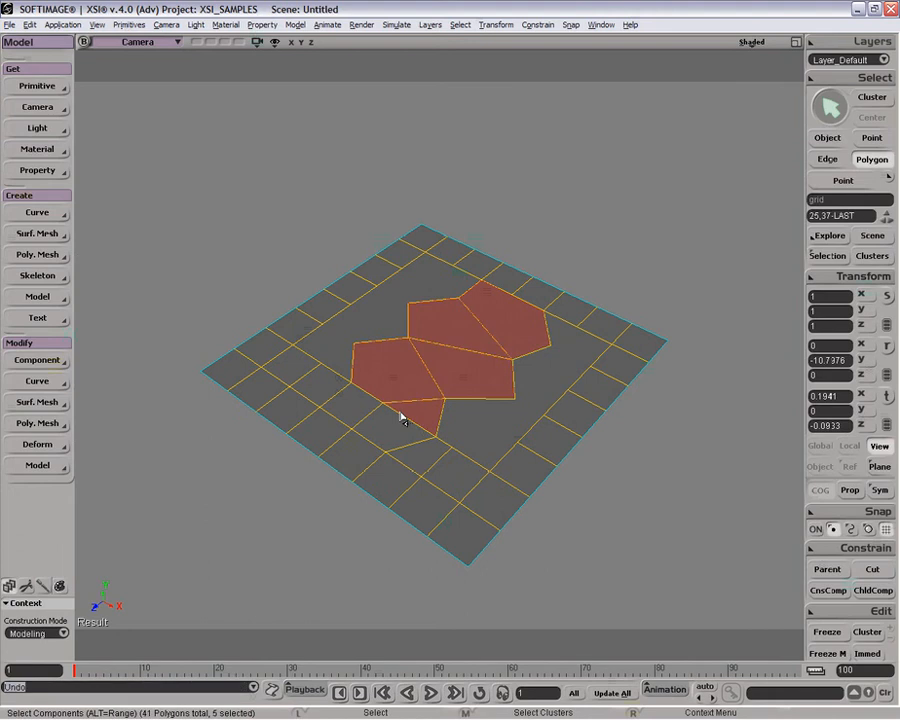
{"action": "key", "text": "ctrl+Delete"}
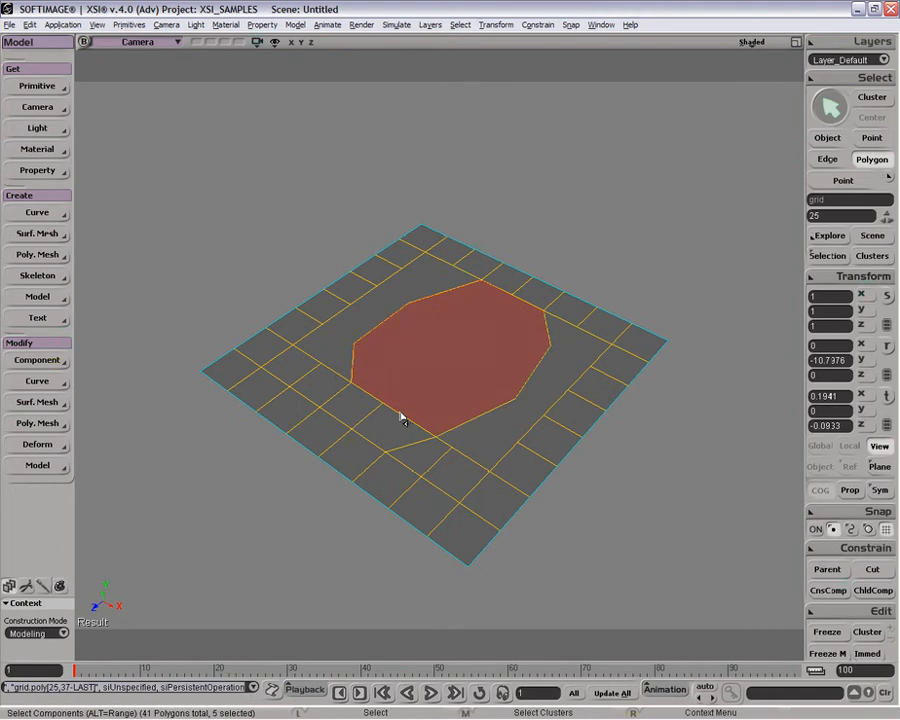
{"action": "key", "text": "ctrl+z"}
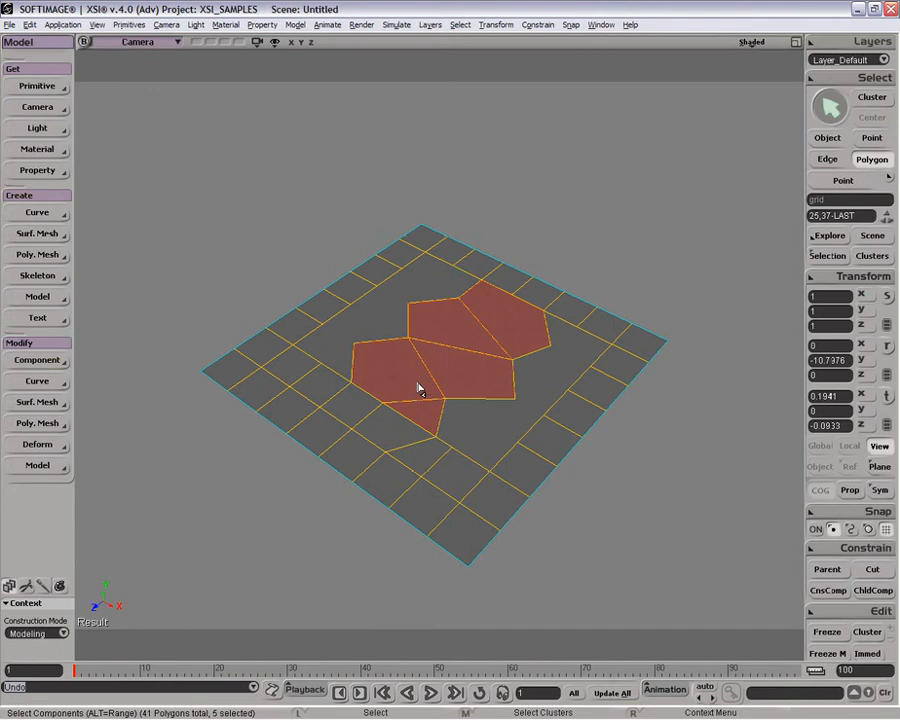
Try deleting the five central polygons to open a hole in the grid, and undo the deletion.
{"action": "key", "text": "i"}
{"action": "left_click_drag", "start_coordinate": [511, 342], "coordinate": [422, 402]}
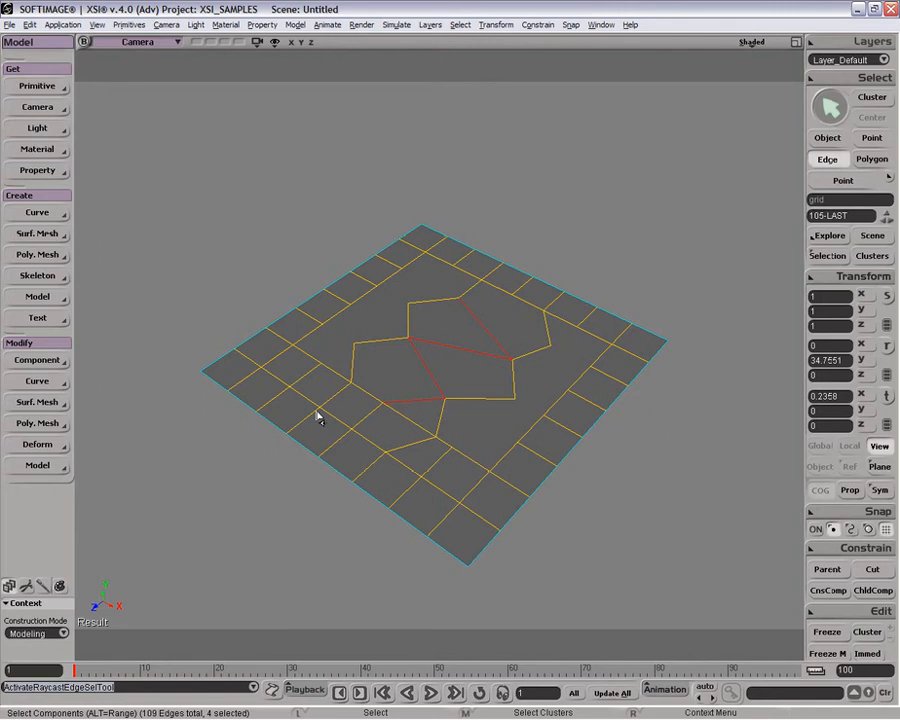
{"action": "key", "text": "u"}
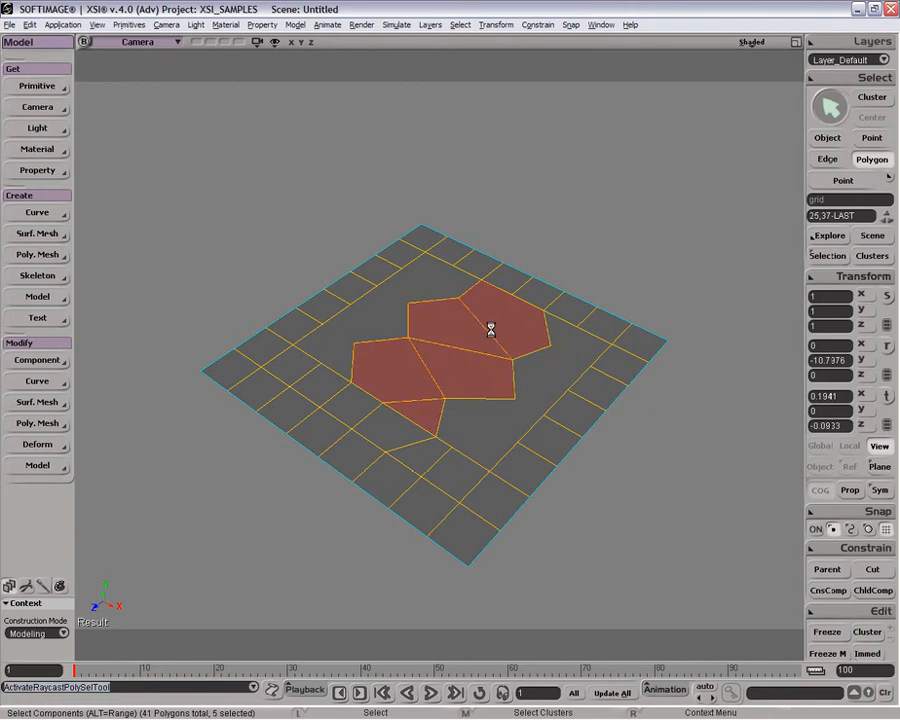
{"action": "key", "text": "Delete"}
{"action": "key", "text": "o"}
{"action": "left_click_drag", "start_coordinate": [493, 337], "coordinate": [337, 368]}
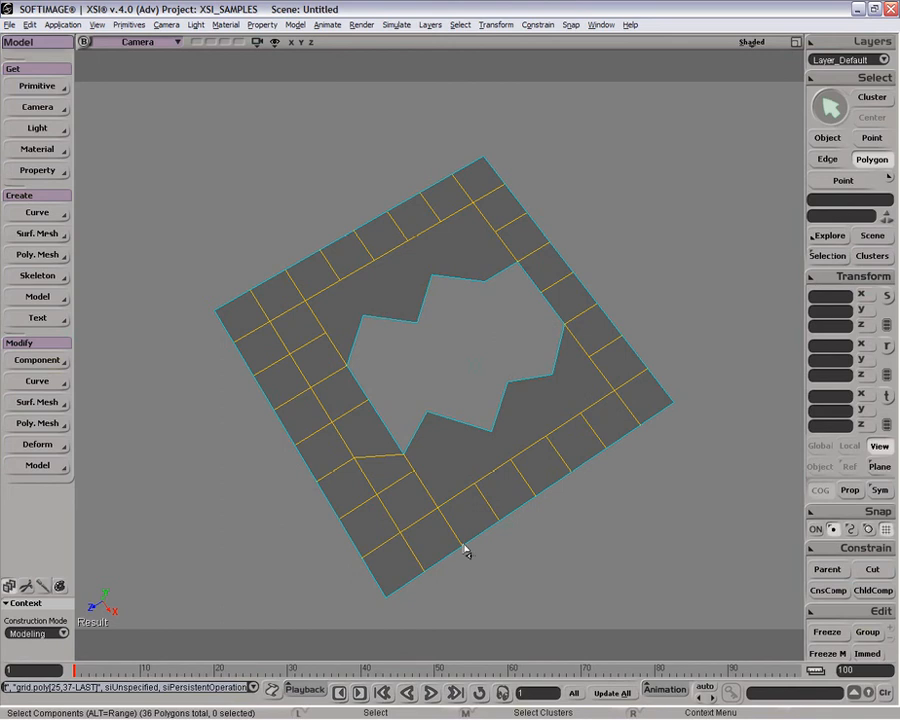
{"action": "key", "text": "ctrl+z"}
Collapse interior point 25 near the grid's left corner into a polygon and return to object selection.
{"action": "key", "text": "space"}
{"action": "left_click", "coordinate": [410, 384]}
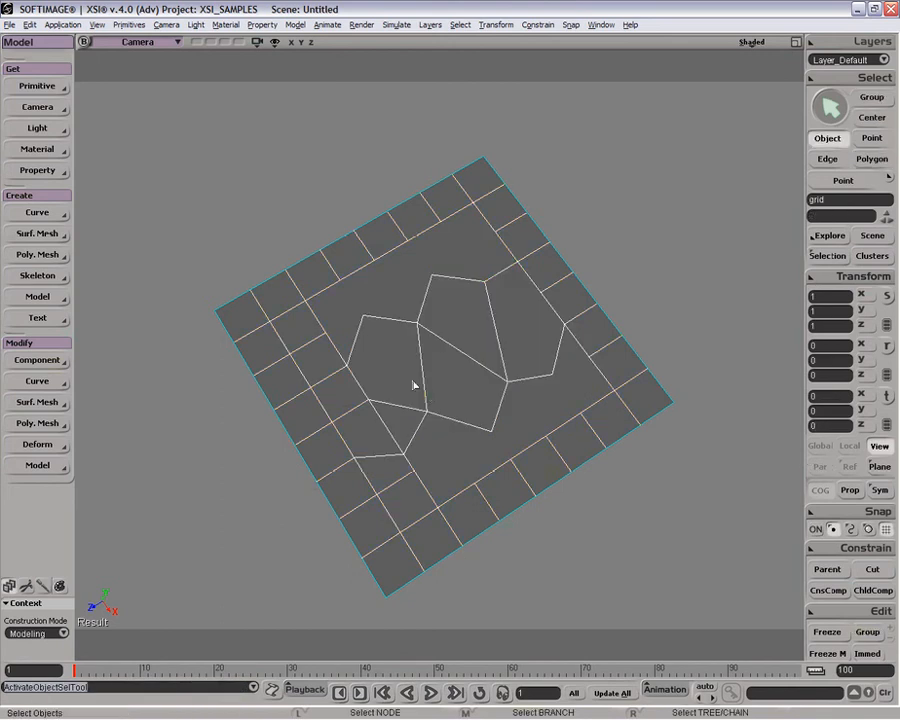
{"action": "left_click_drag", "start_coordinate": [461, 446], "coordinate": [481, 375]}
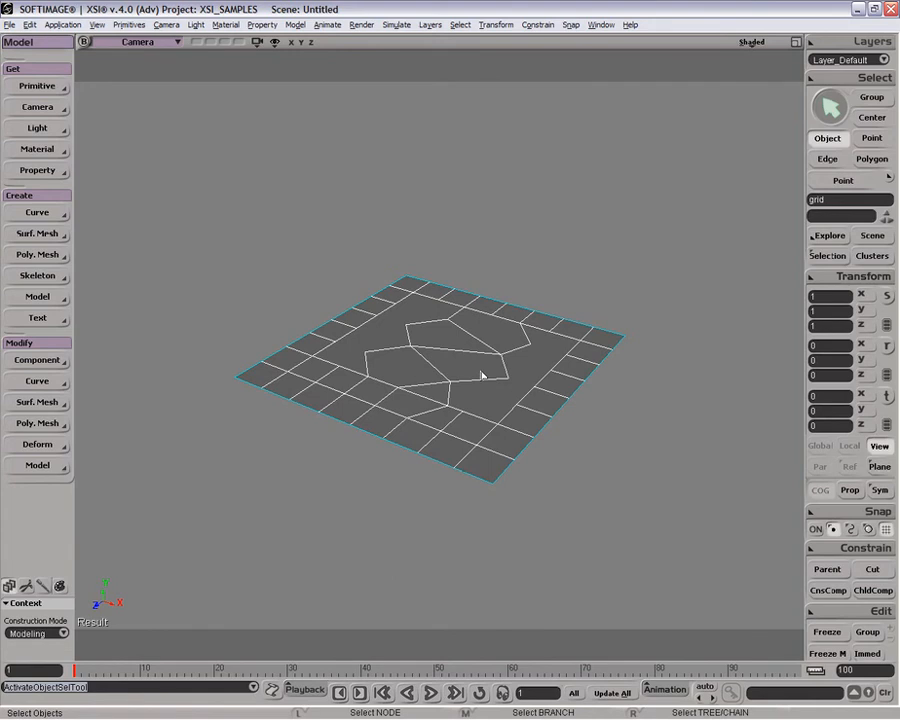
{"action": "scroll", "coordinate": [450, 410], "scroll_direction": "up", "scroll_amount": 5}
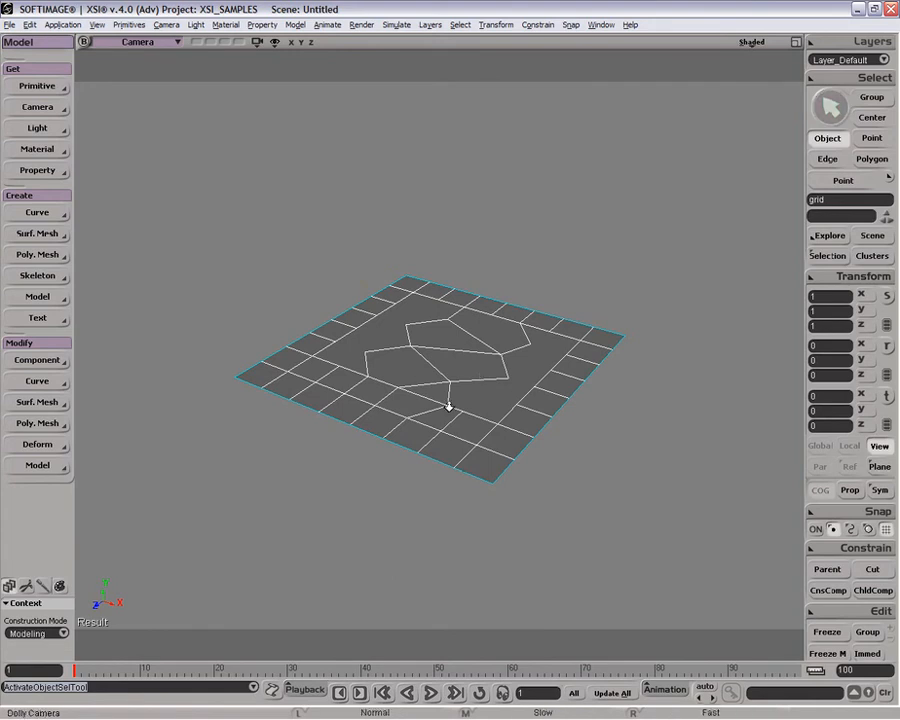
{"action": "key", "text": "t"}
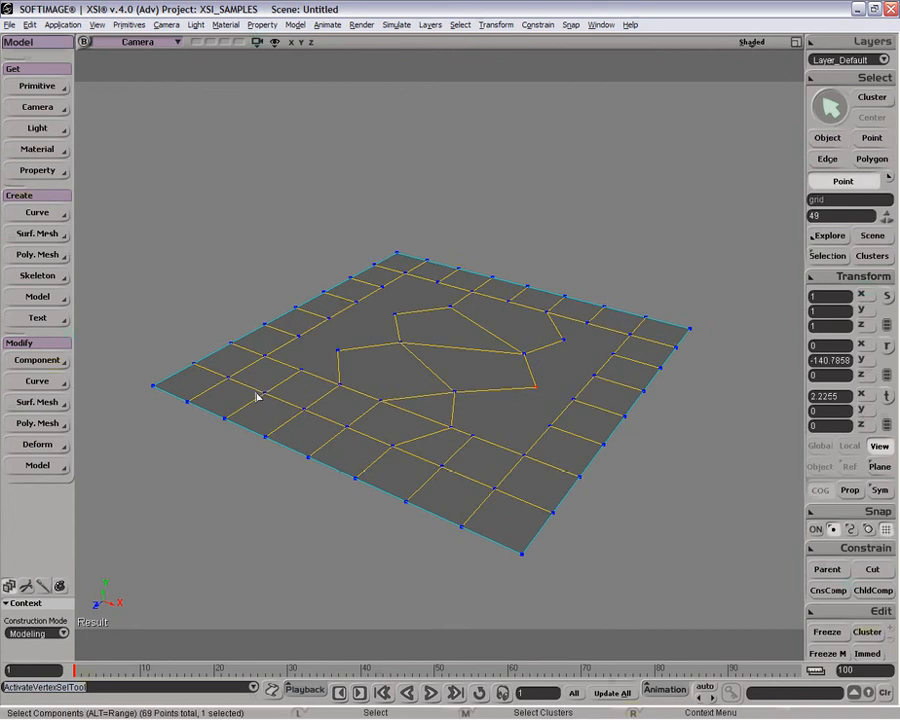
{"action": "left_click", "coordinate": [265, 394]}
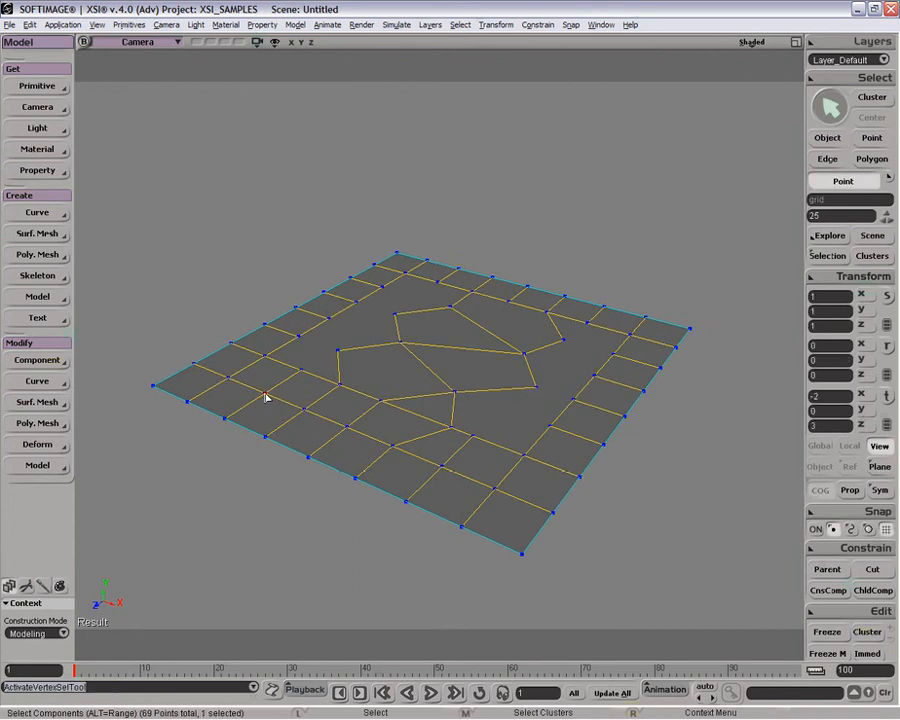
{"action": "right_click", "coordinate": [266, 397]}
{"action": "left_click", "coordinate": [315, 524]}
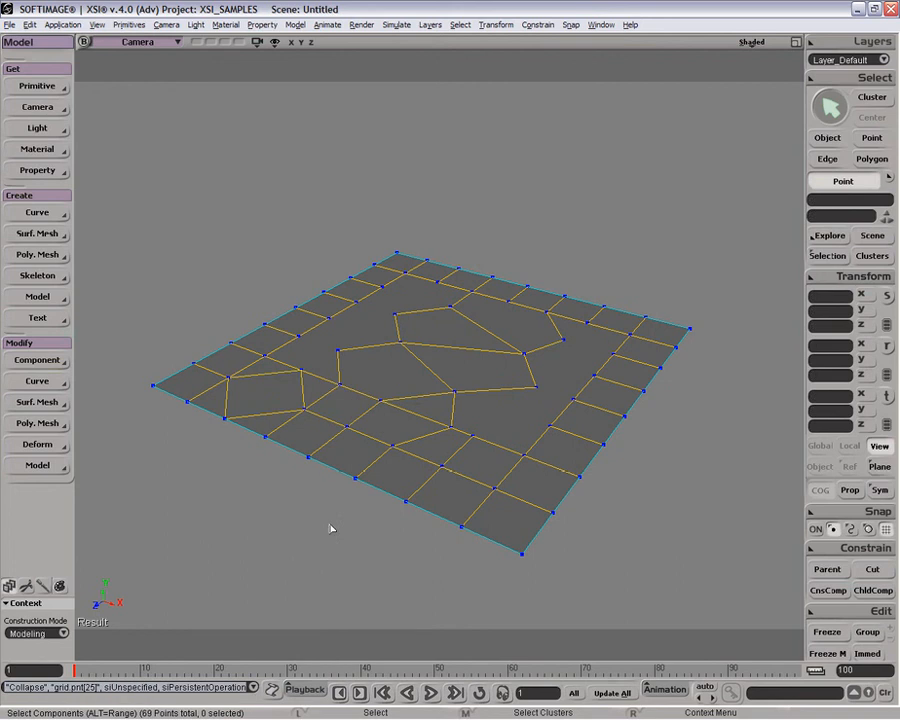
{"action": "middle_click_drag", "start_coordinate": [342, 390], "coordinate": [343, 442]}
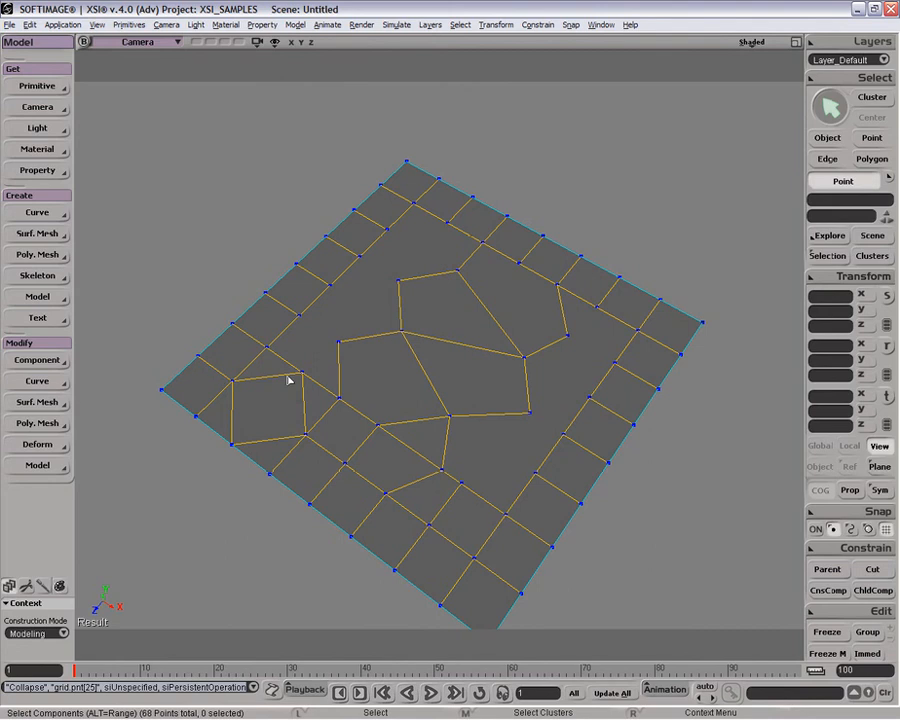
{"action": "key", "text": "space"}
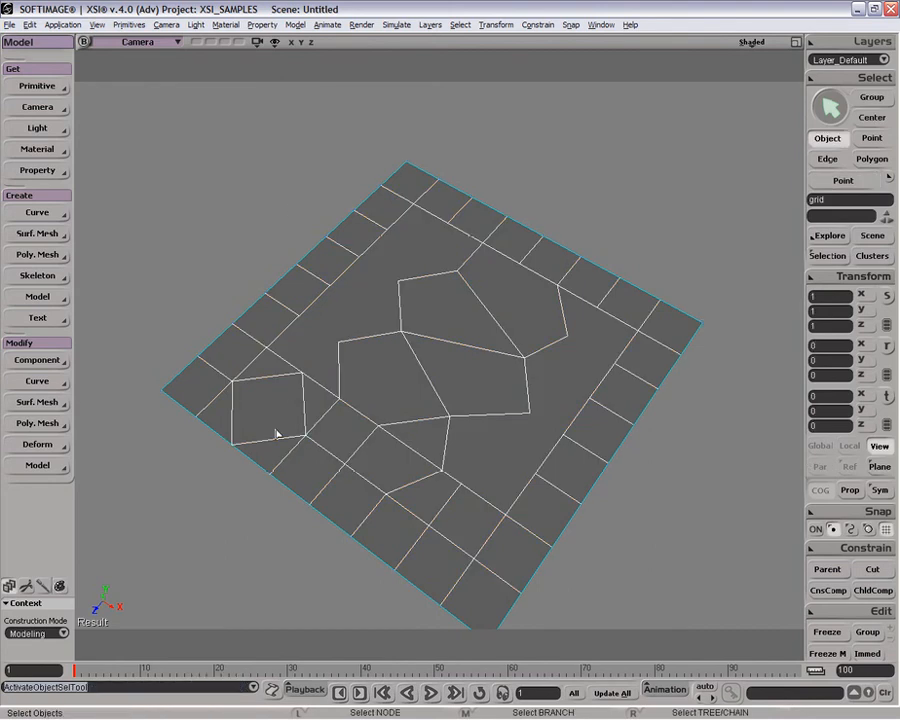
Undo the point collapse, and try collapsing the interior polygon near the grid's left corner into a single point before undoing it.
{"action": "key", "text": "ctrl+z"}
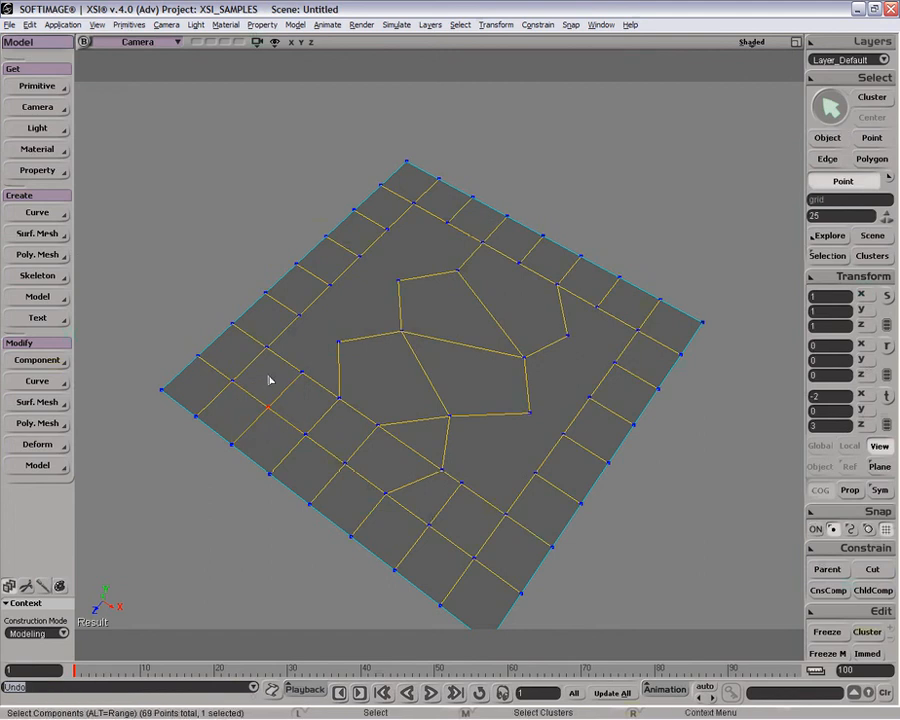
{"action": "key", "text": "u"}
{"action": "left_click", "coordinate": [269, 381]}
{"action": "right_click", "coordinate": [269, 381]}
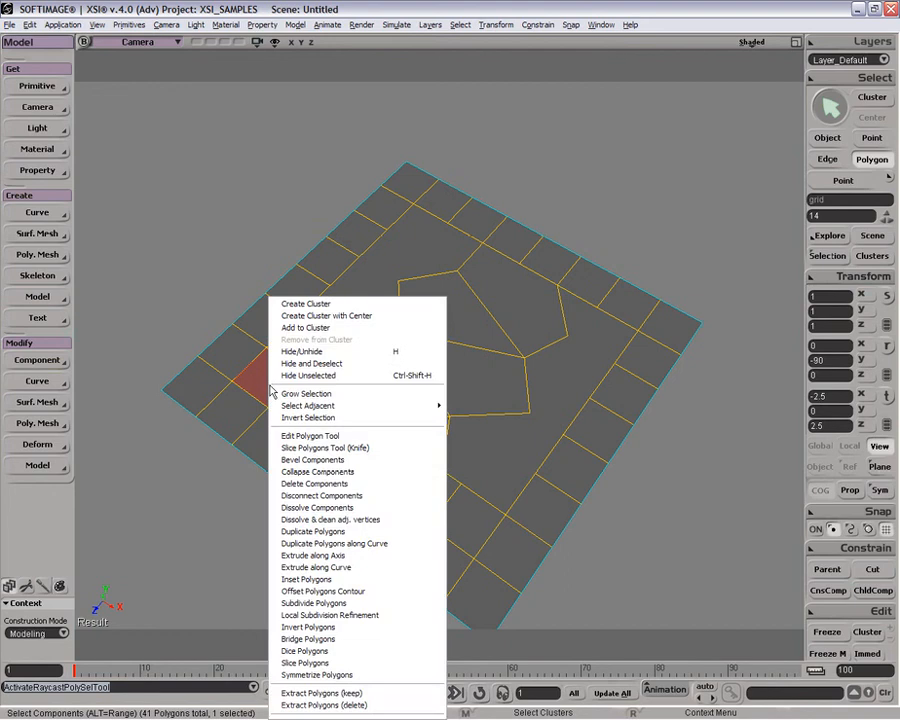
{"action": "left_click", "coordinate": [313, 472]}
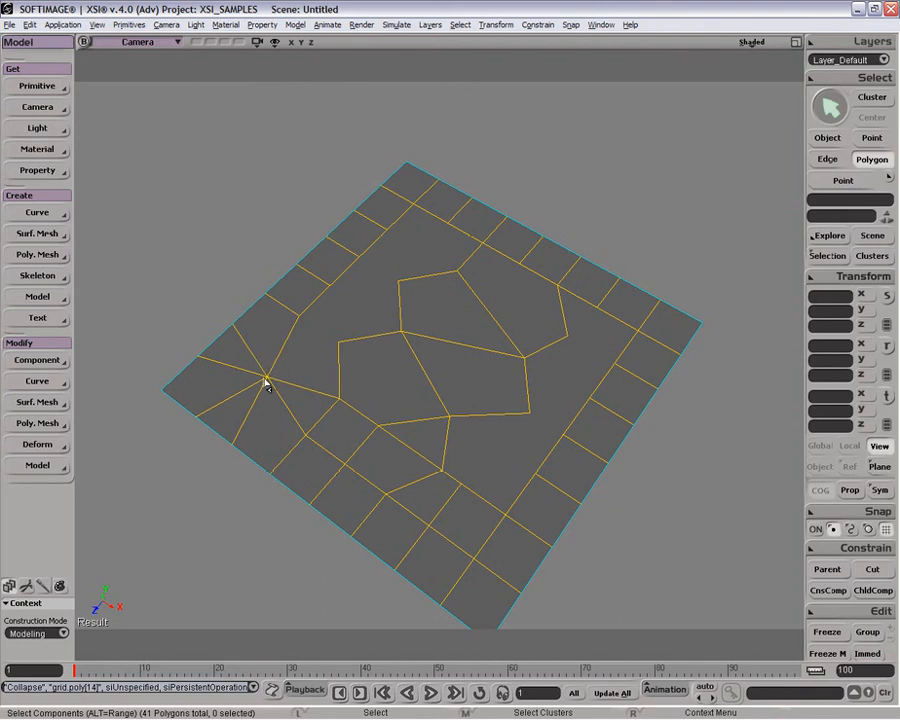
{"action": "key", "text": "ctrl+z"}
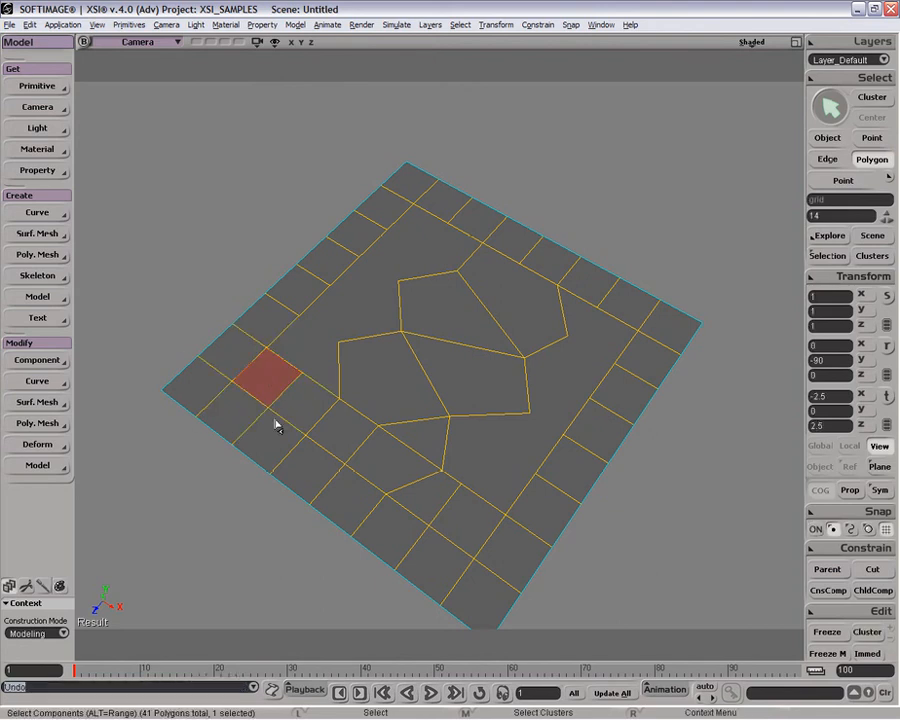
Try collapsing one interior edge near the grid's left corner, undo the collapse and return to object selection.
{"action": "key", "text": "e"}
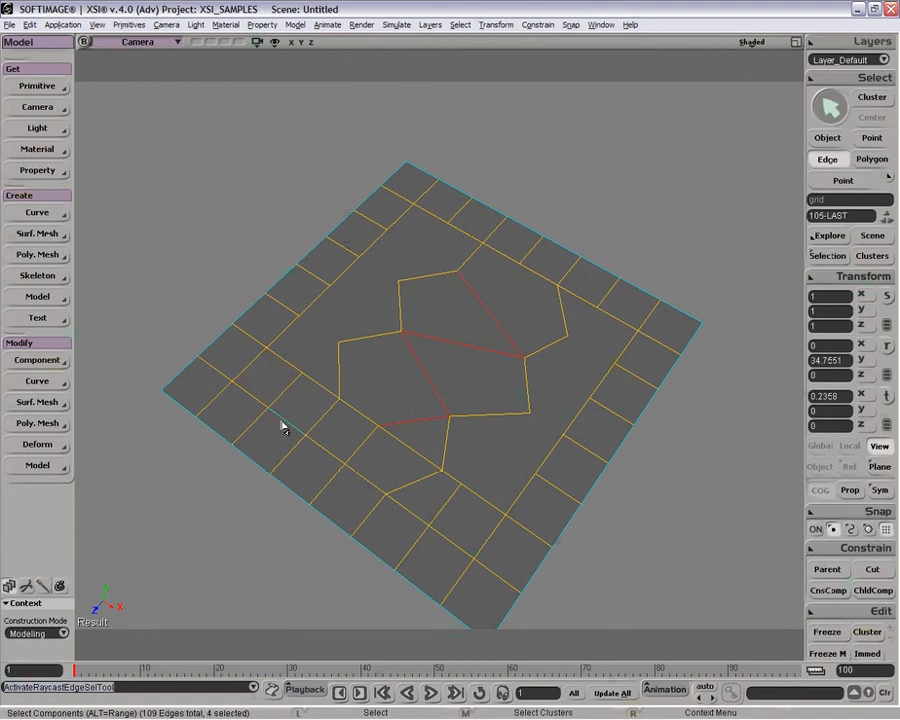
{"action": "left_click", "coordinate": [289, 429]}
{"action": "right_click", "coordinate": [291, 426]}
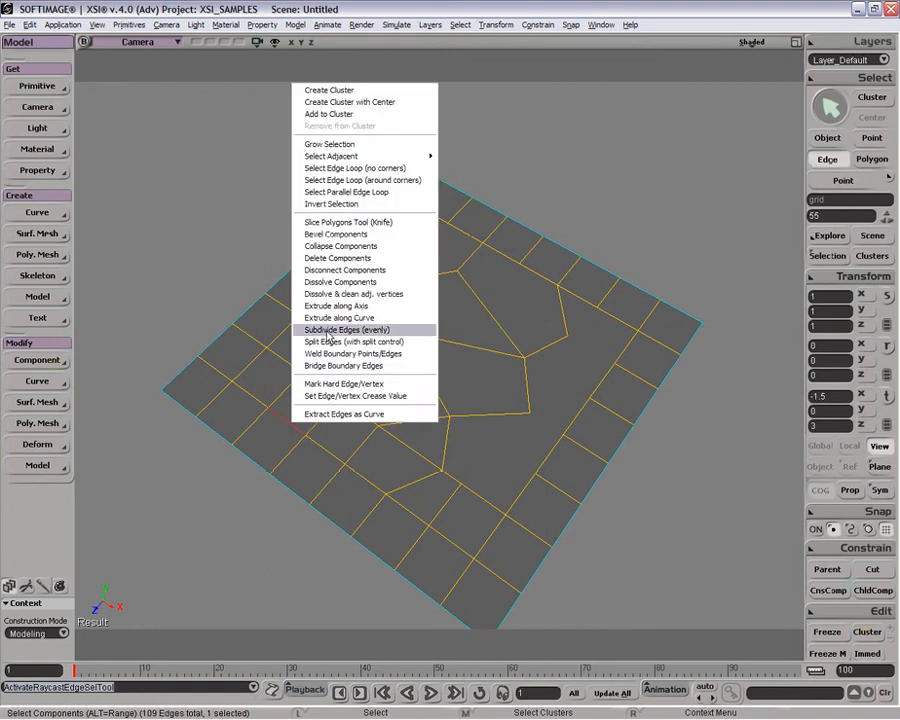
{"action": "left_click", "coordinate": [338, 250]}
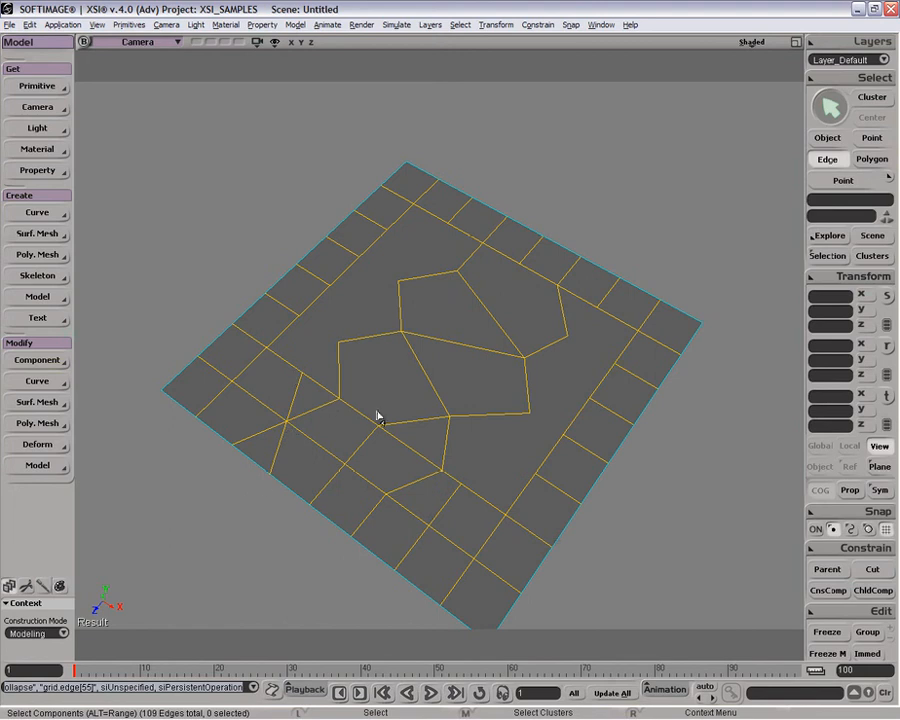
{"action": "key", "text": "space"}
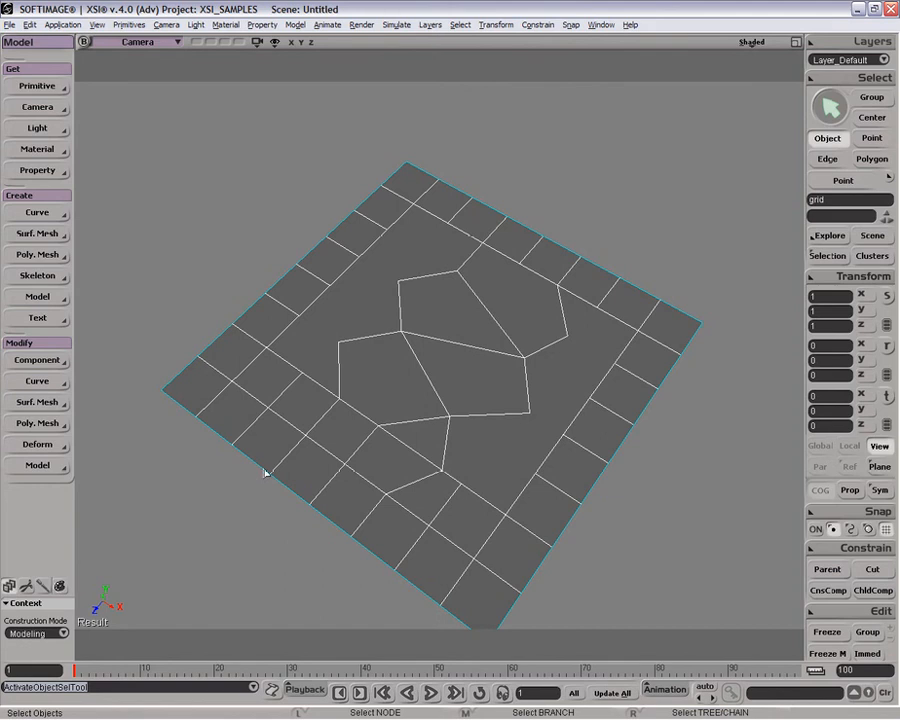
Orbit the camera down to view the grid from a low angle, almost edge-on.
{"action": "key", "text": "p"}
{"action": "left_click_drag", "start_coordinate": [313, 404], "coordinate": [397, 330]}
{"action": "key", "text": "o"}
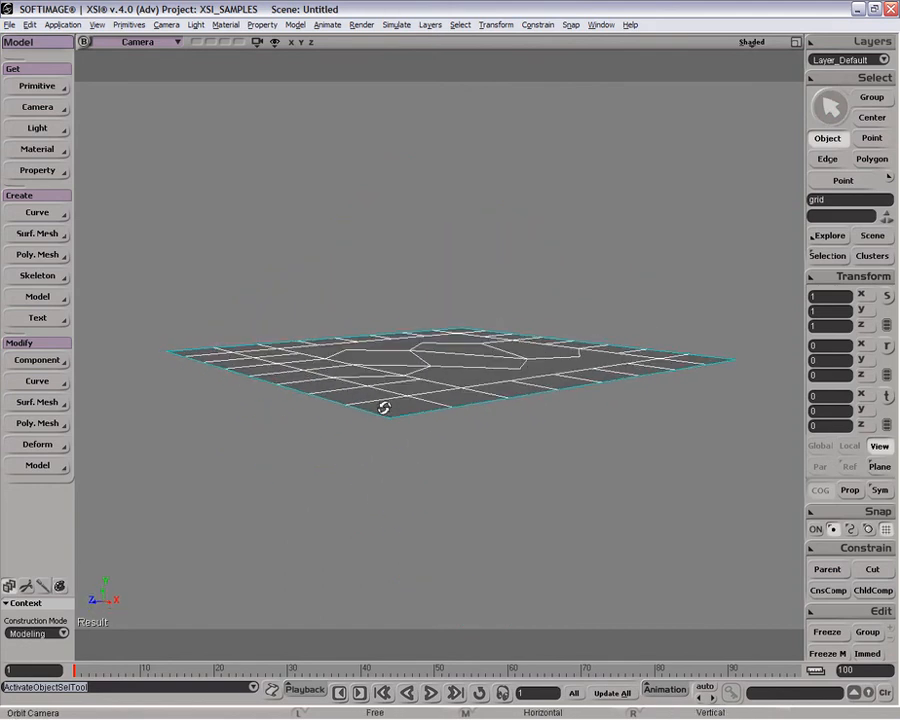